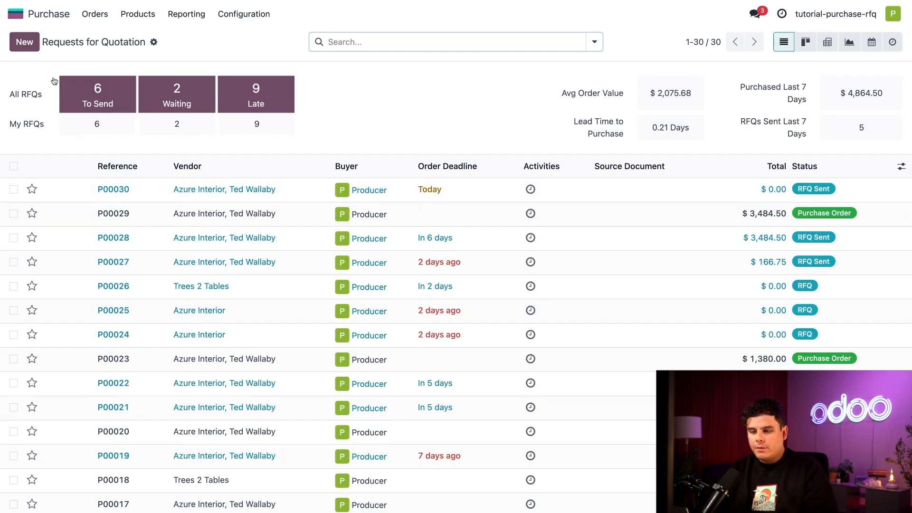
Create a new request for quotation with the Azure Interior contact person as vendor and fill in the vendor reference.
click(16, 41)
click(147, 154)
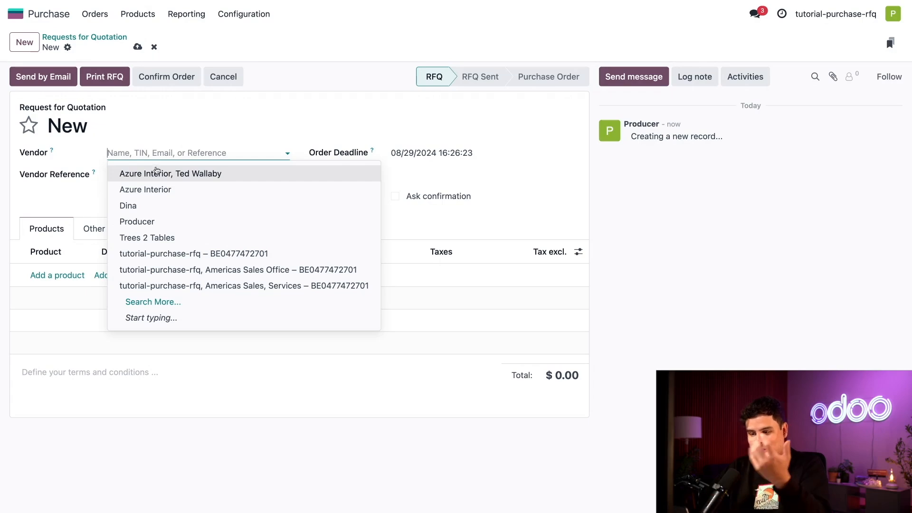
click(157, 172)
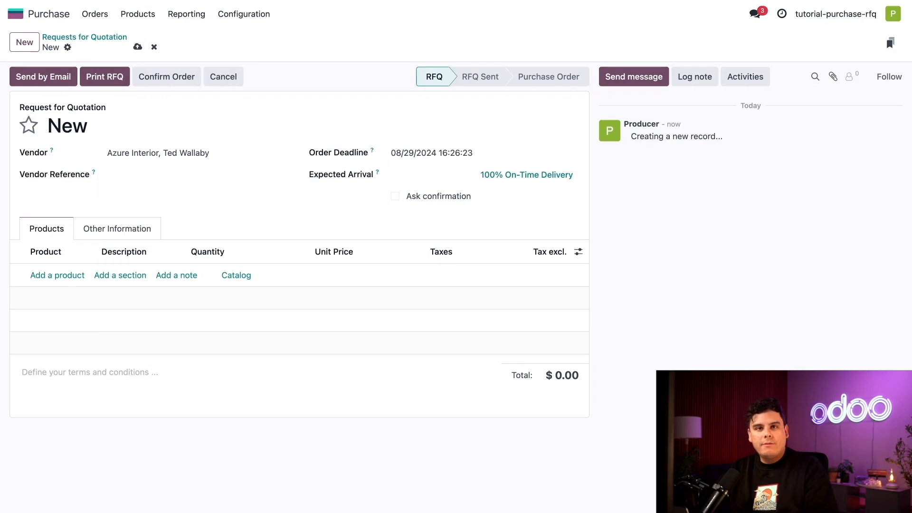
click(176, 174)
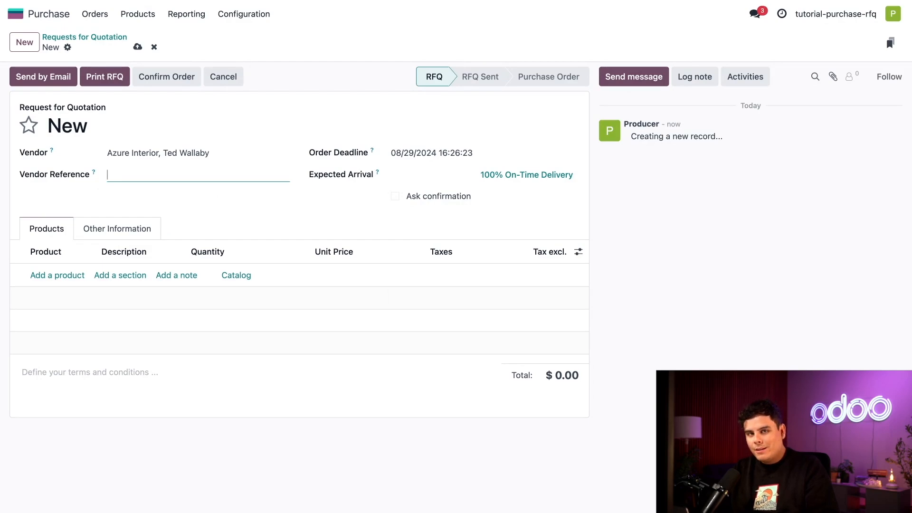
text(SW001)
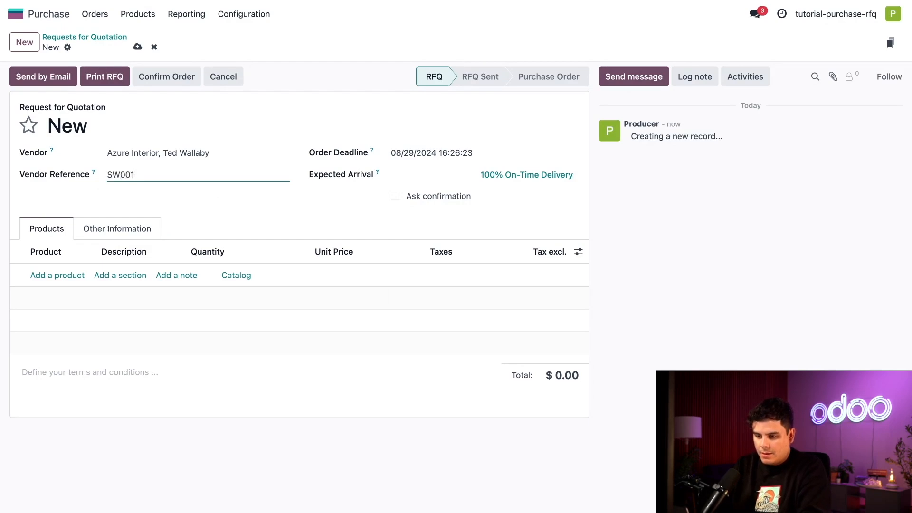
text(0)
click(214, 218)
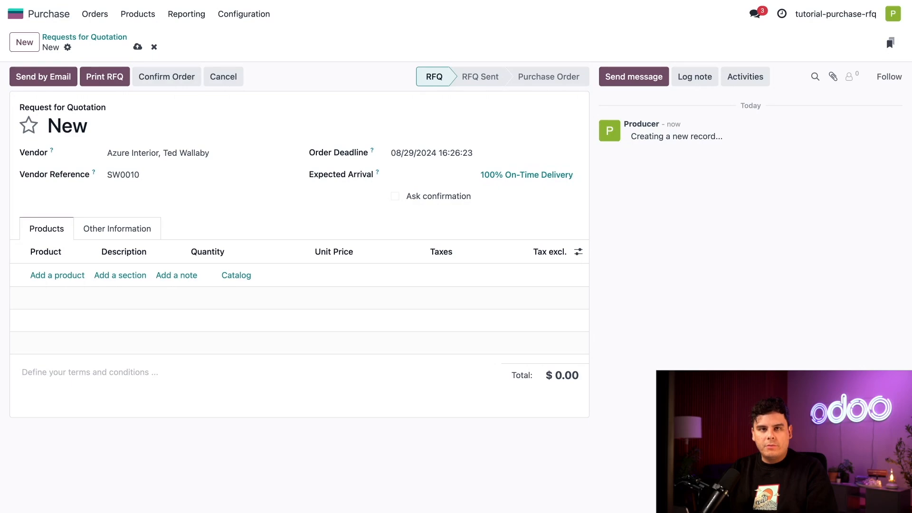
Set the order deadline to September 5, 2024.
click(477, 154)
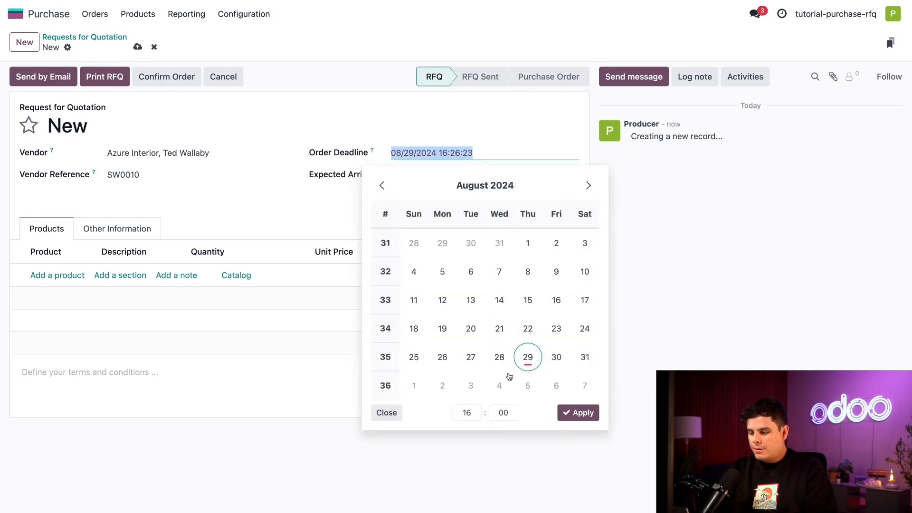
click(525, 386)
click(584, 414)
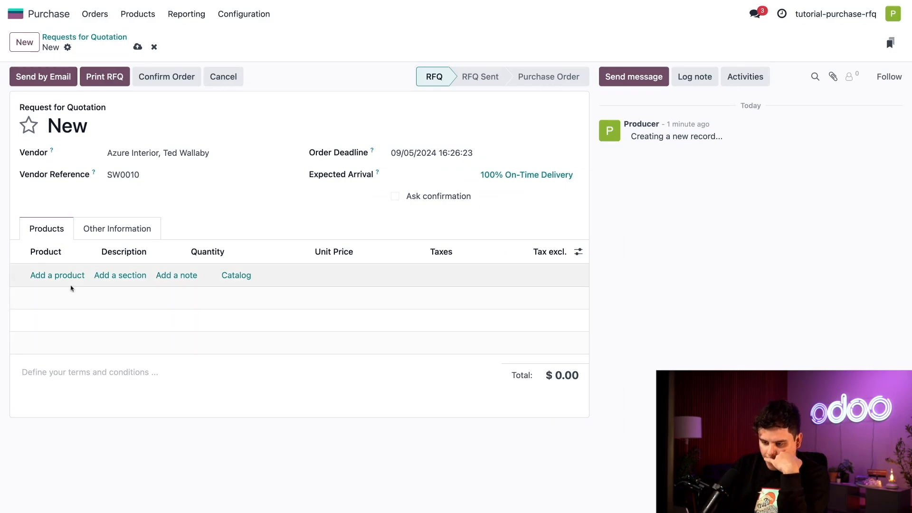
Add a product line for the Teakwood Table to the request for quotation.
click(61, 276)
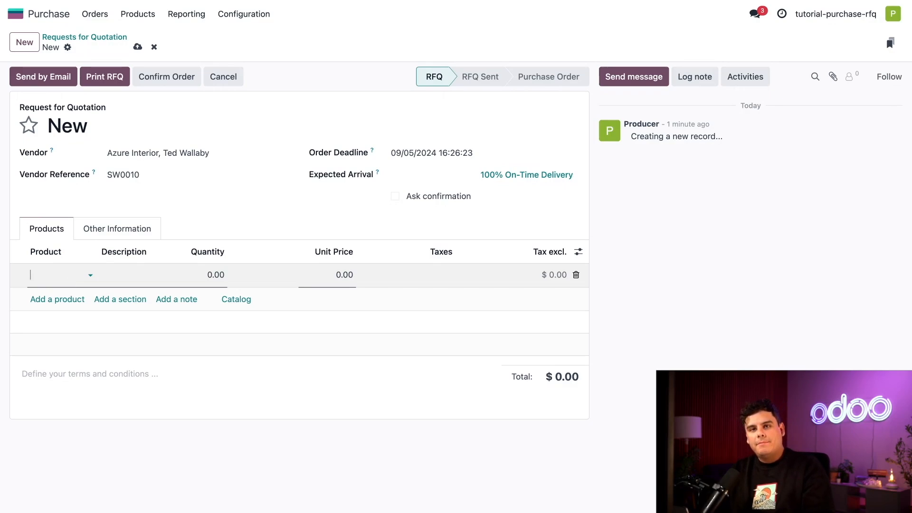
click(90, 276)
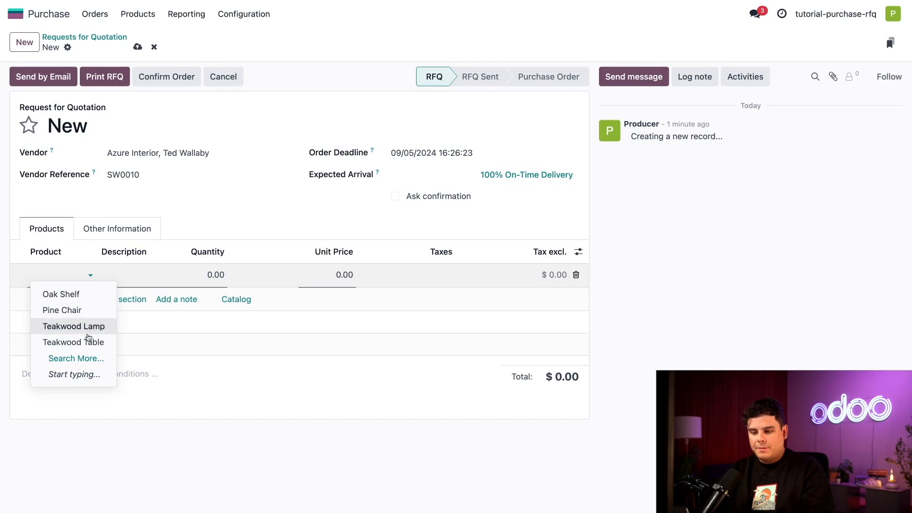
click(90, 343)
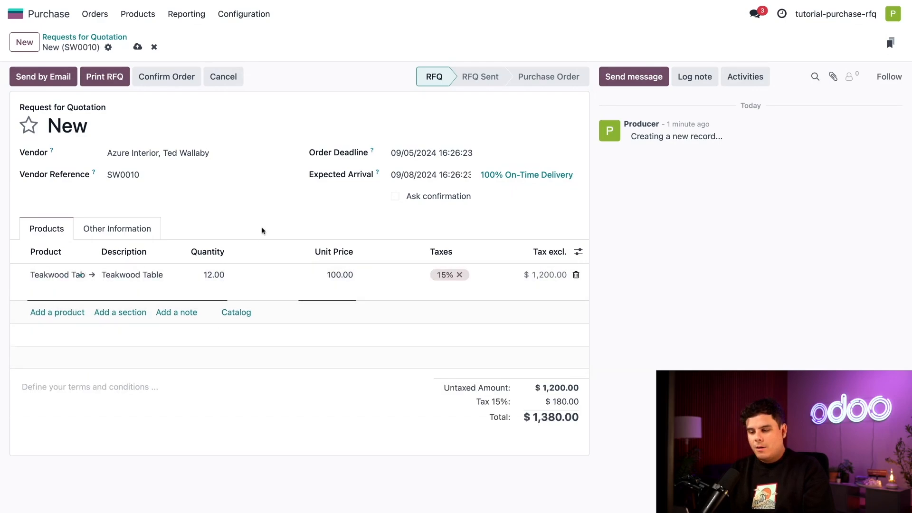
click(275, 222)
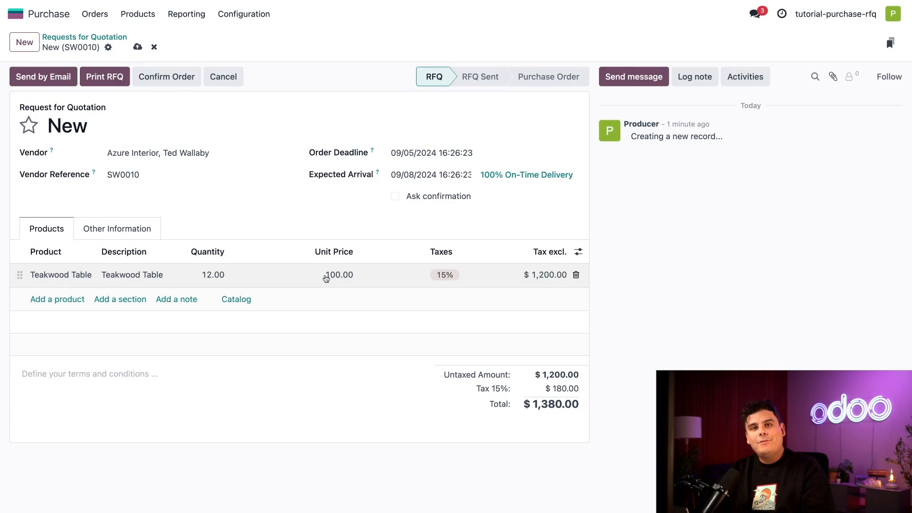
Try a quantity of 1 on the Teakwood Table line and restore it to 12.
click(212, 276)
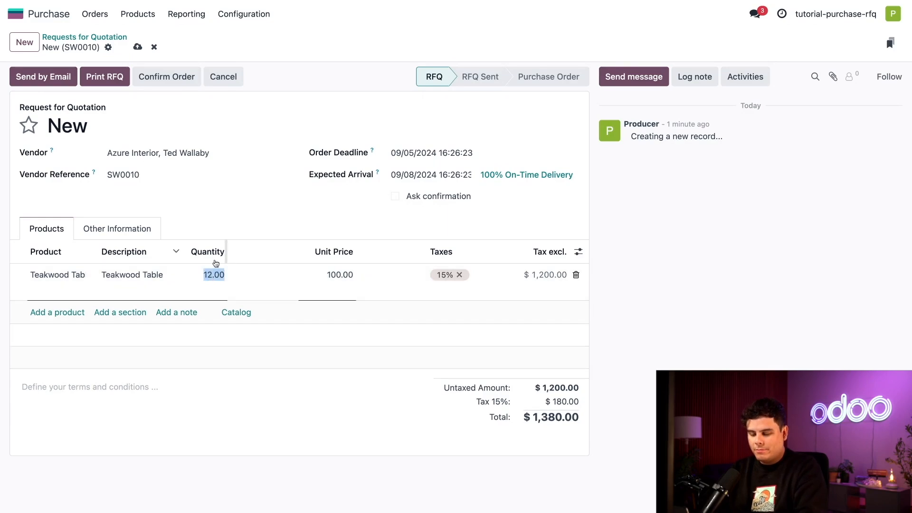
text(1)
click(251, 236)
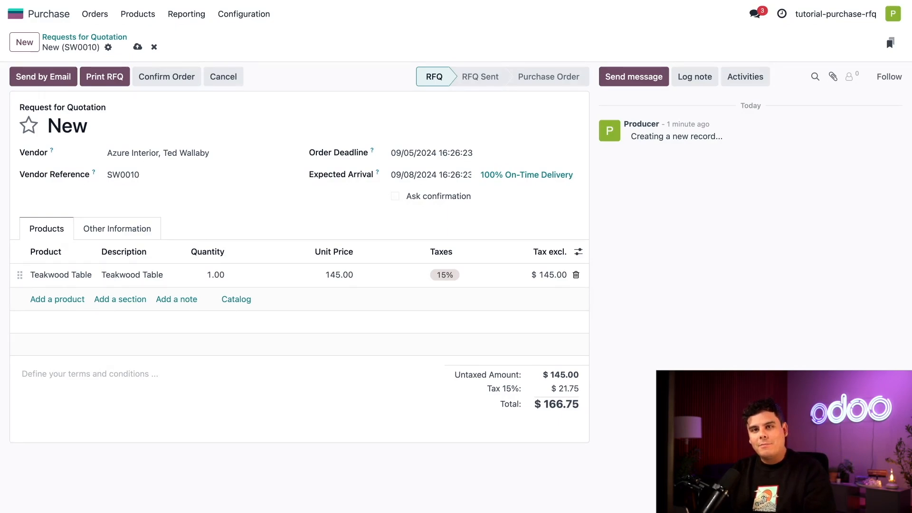
click(206, 280)
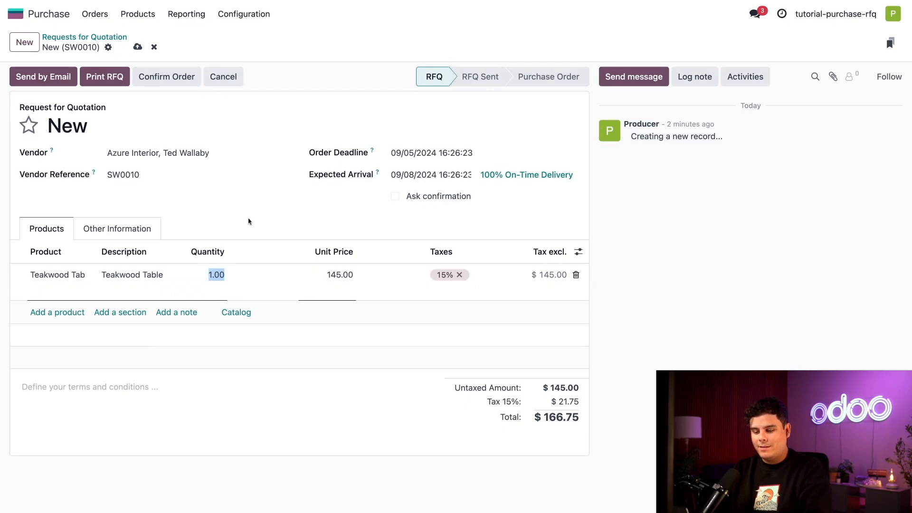
text(12)
click(263, 217)
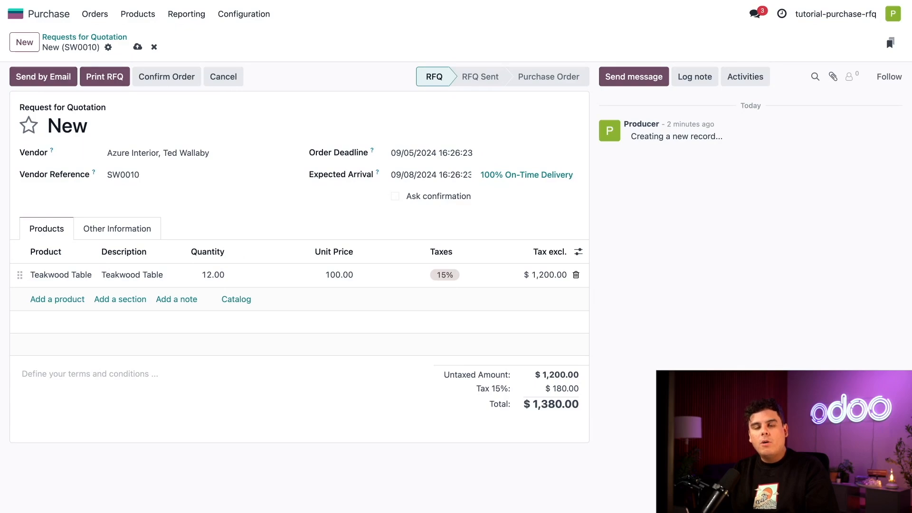
Open the Teakwood Table's product record, examine its vendor quantities, prices and lead times, and return to the request for quotation.
click(88, 274)
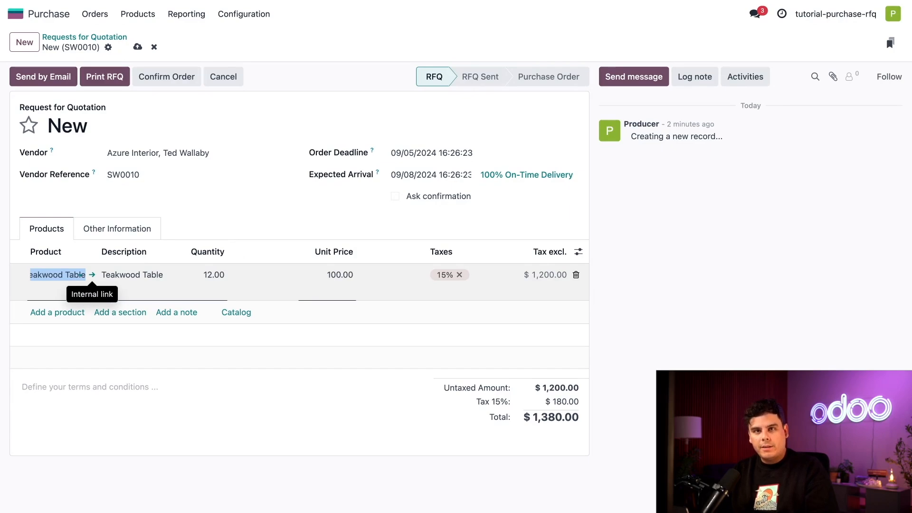
click(92, 275)
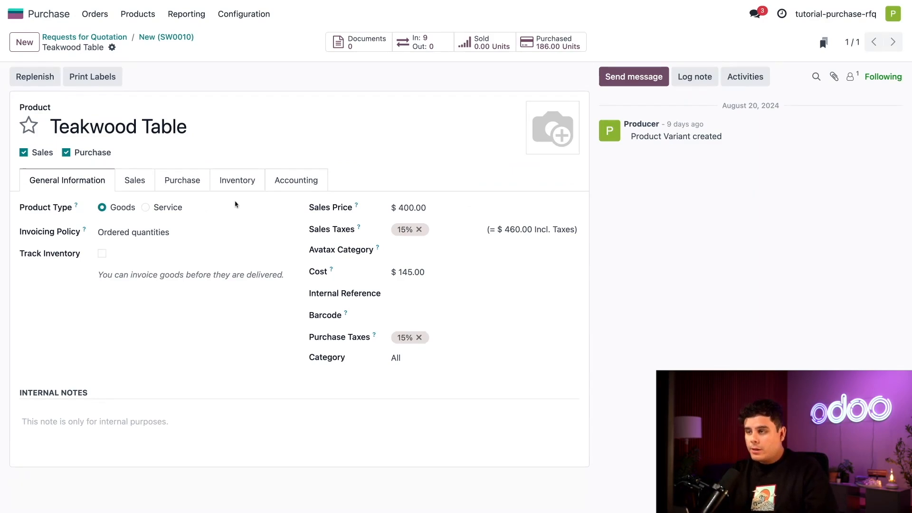
click(191, 181)
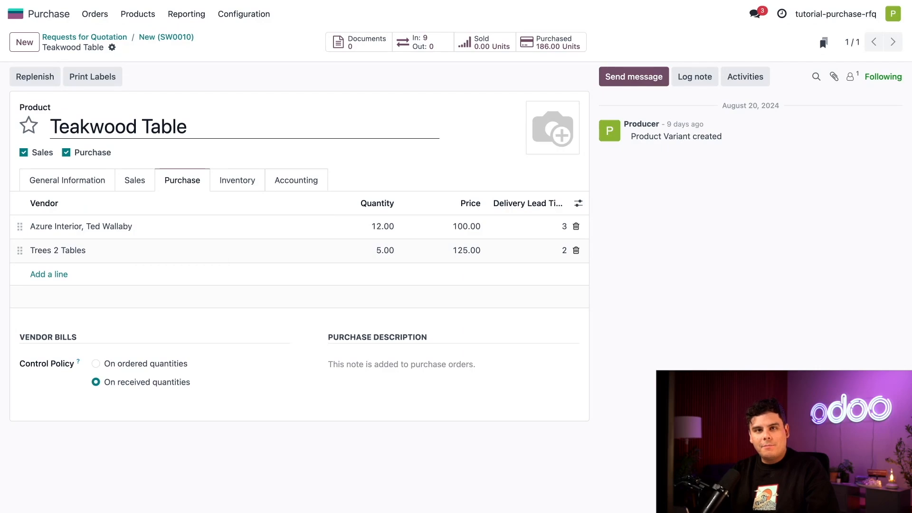
click(163, 41)
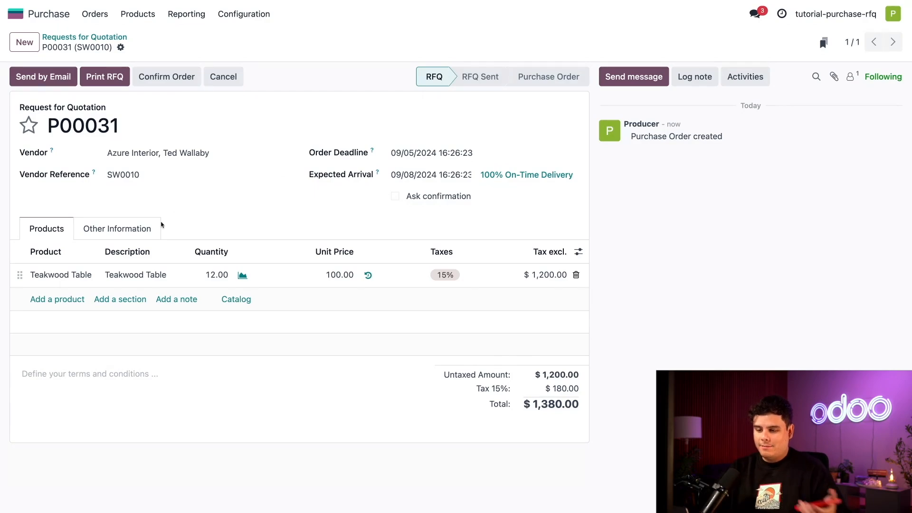
Add a second product line by quick-creating a new product named Teakwood Chair.
click(67, 300)
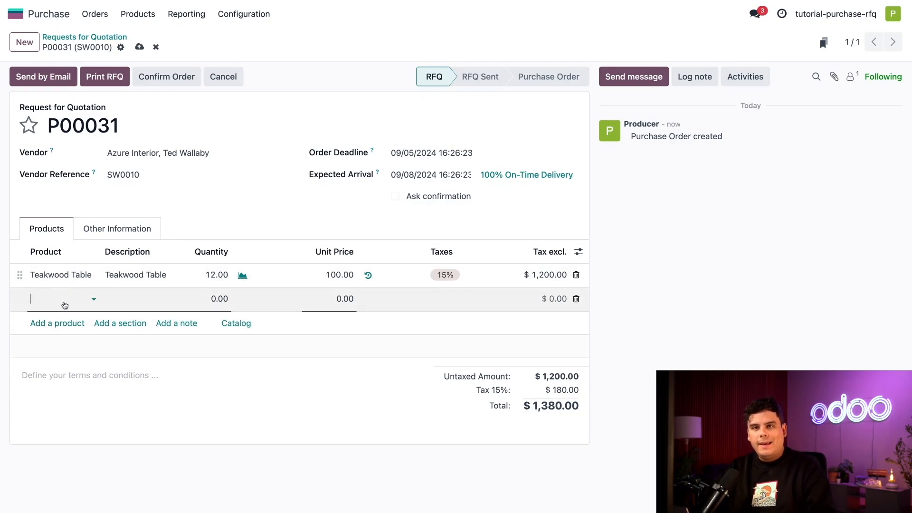
text(Tea)
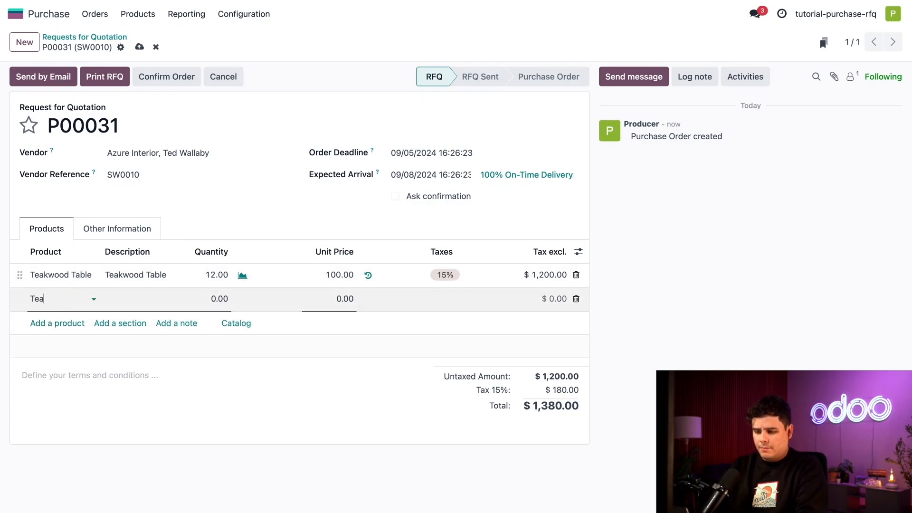
text(kwood Chair)
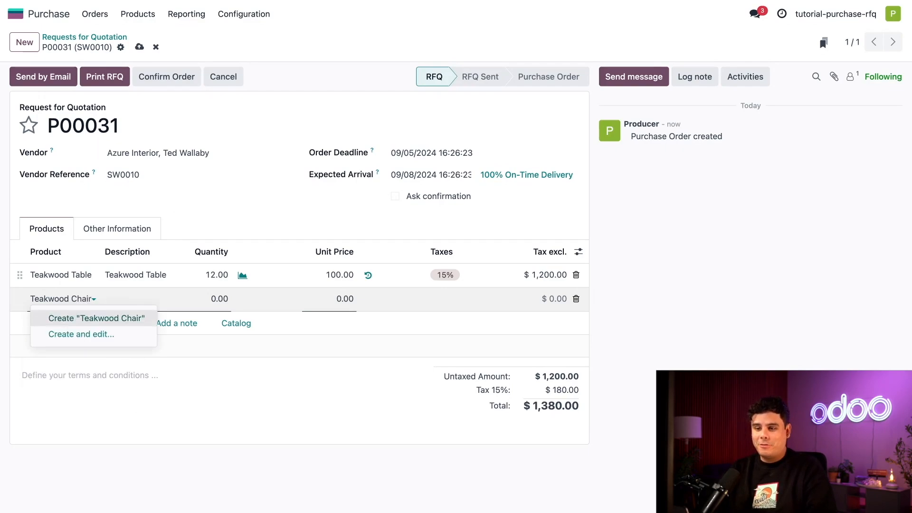
click(62, 319)
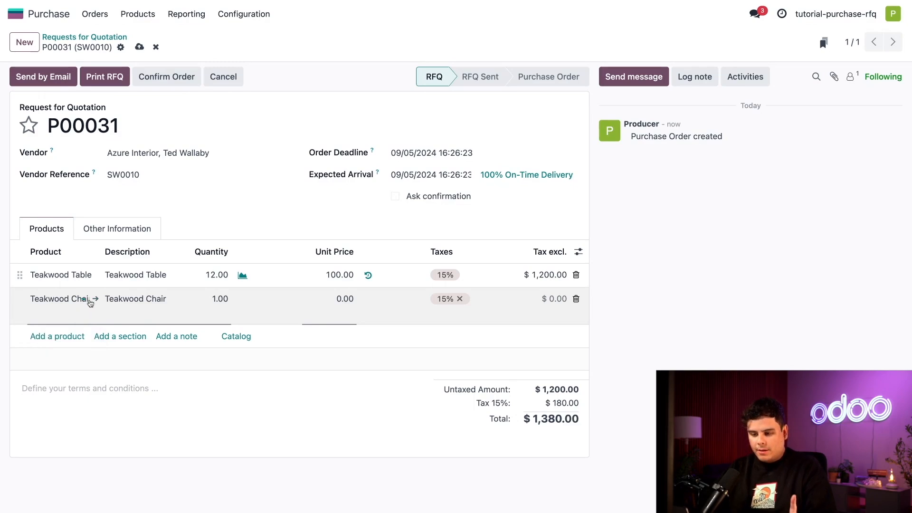
click(73, 298)
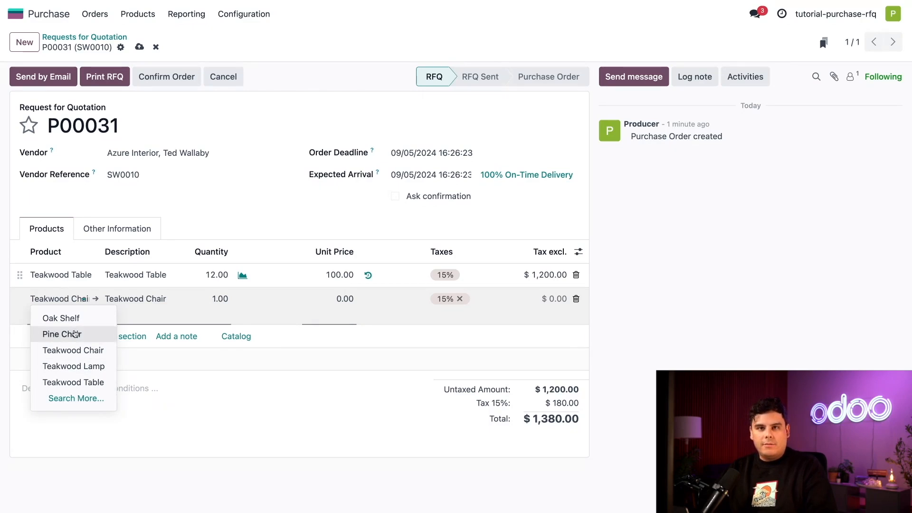
click(138, 358)
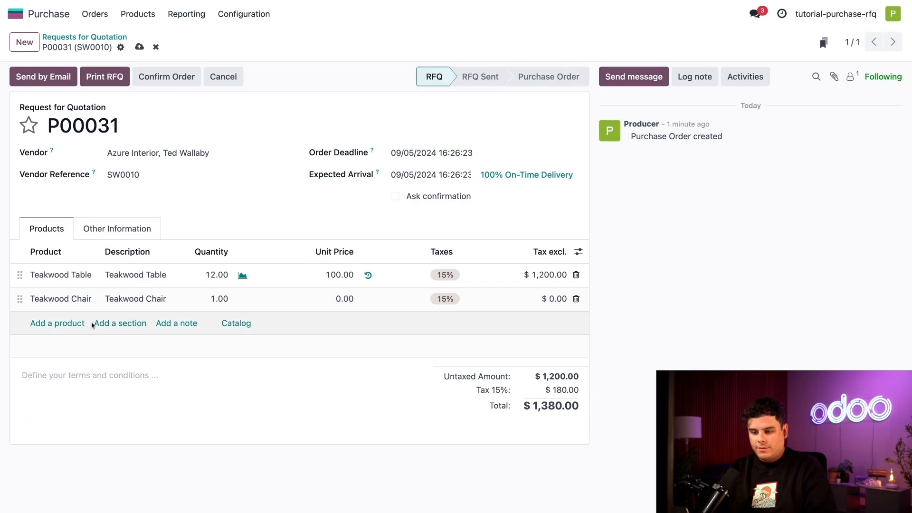
Add a third product line and open a detailed creation form for a new product named Teakwood White Lamp.
click(57, 323)
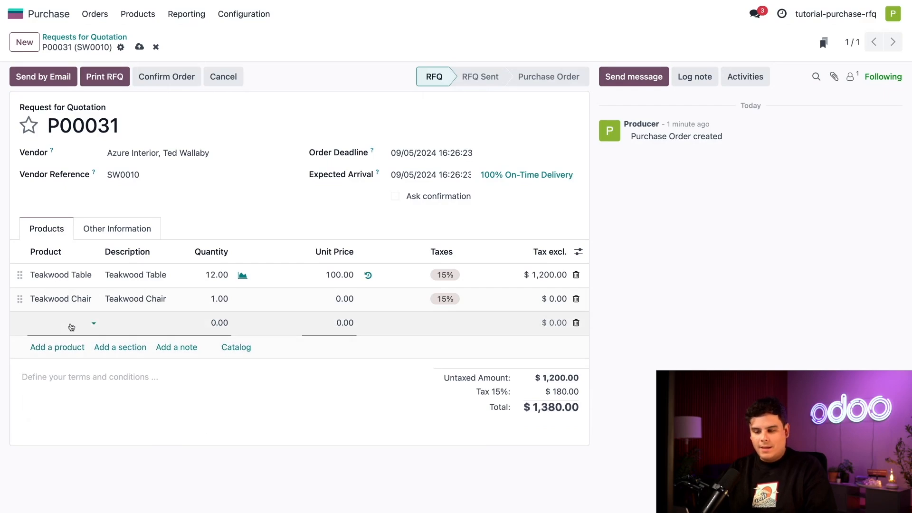
click(71, 327)
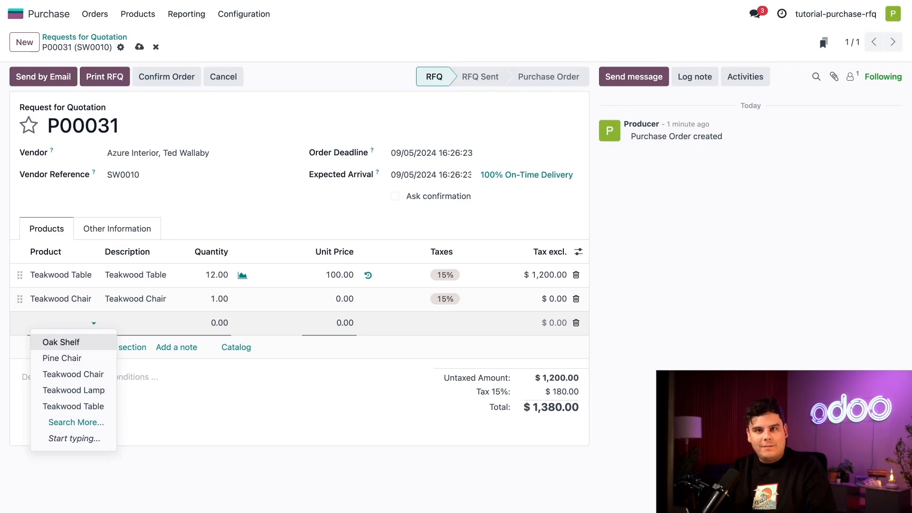
text(T)
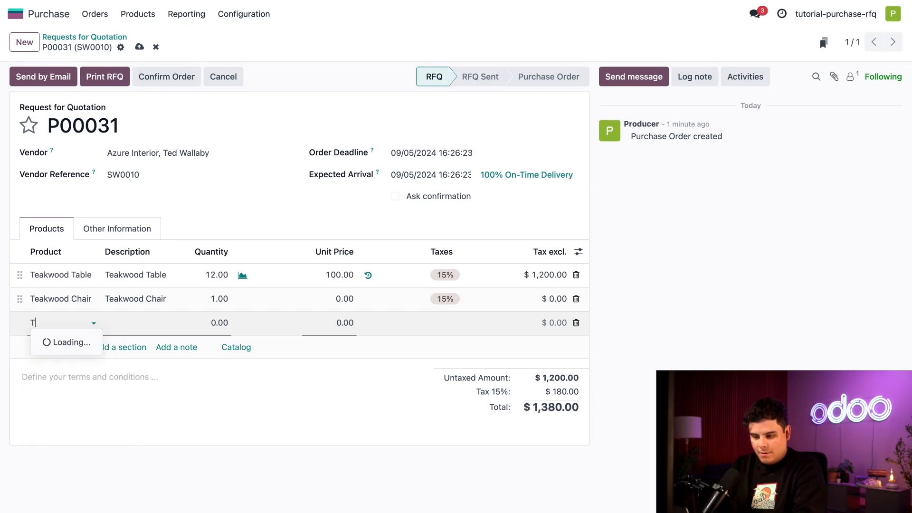
text(eakwood L)
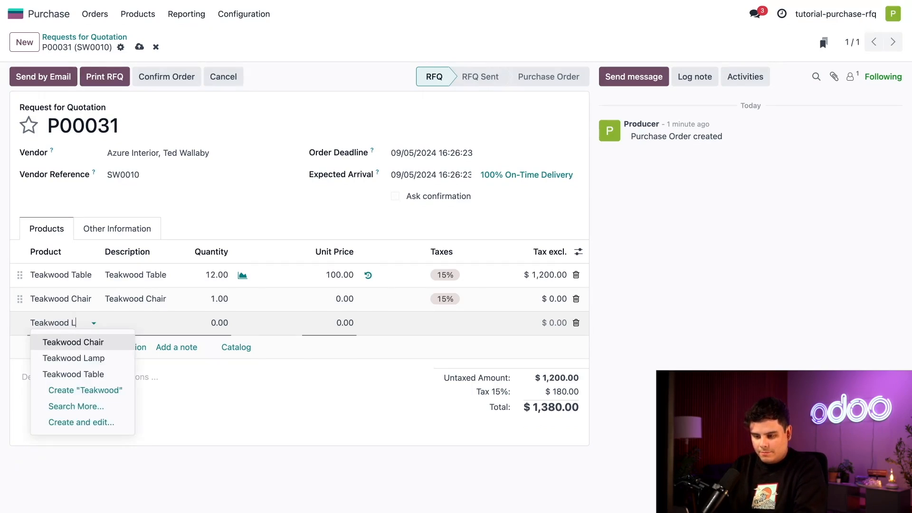
text(amp 2)
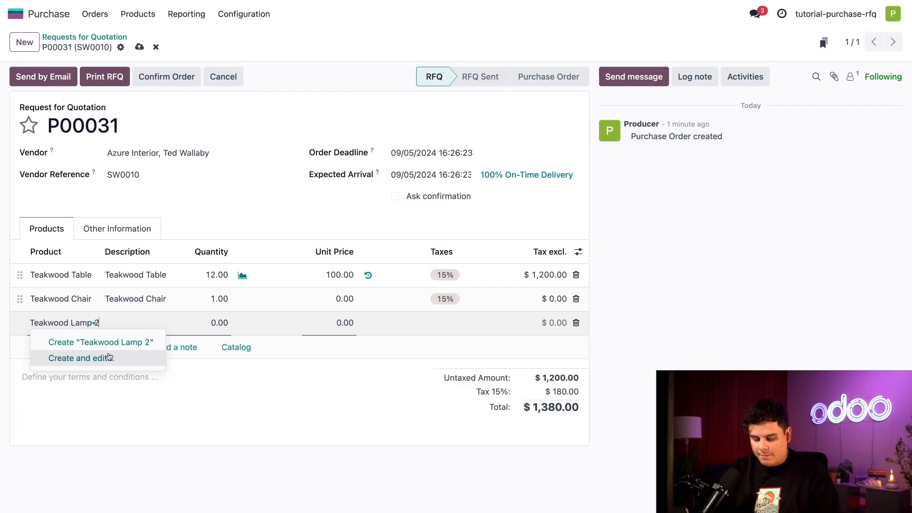
click(107, 359)
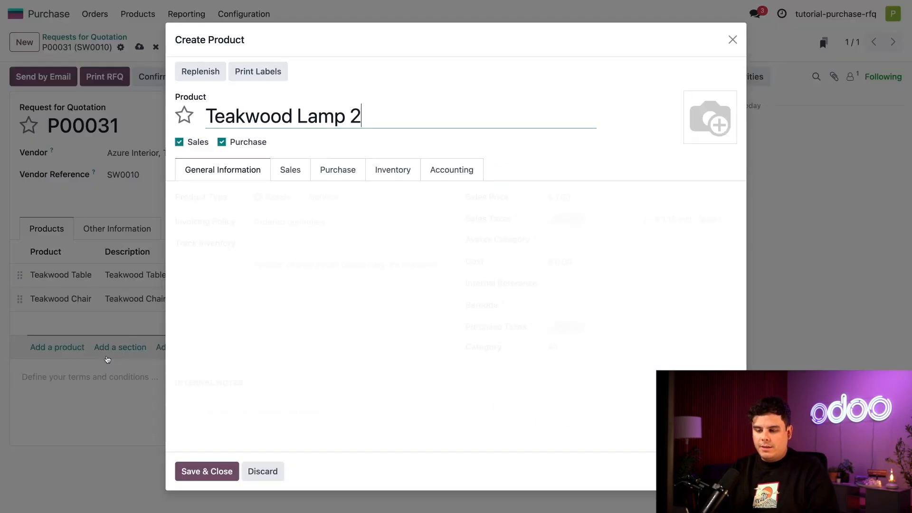
key(BackSpace)
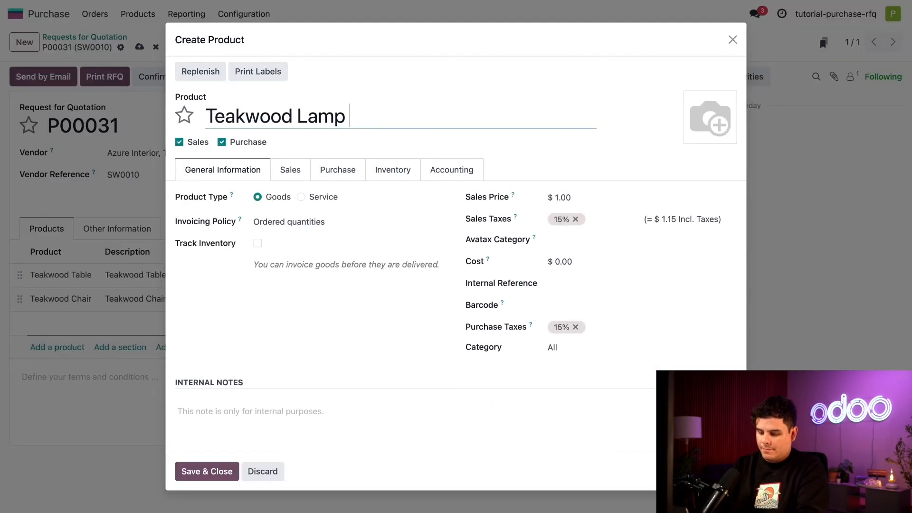
click(298, 114)
text(White)
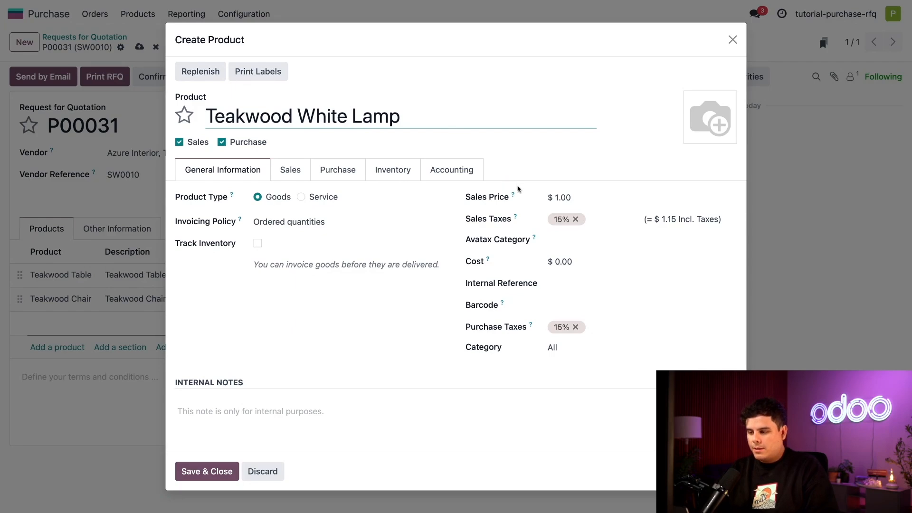
Set the Teakwood White Lamp's cost to $30.00.
click(563, 262)
text(30)
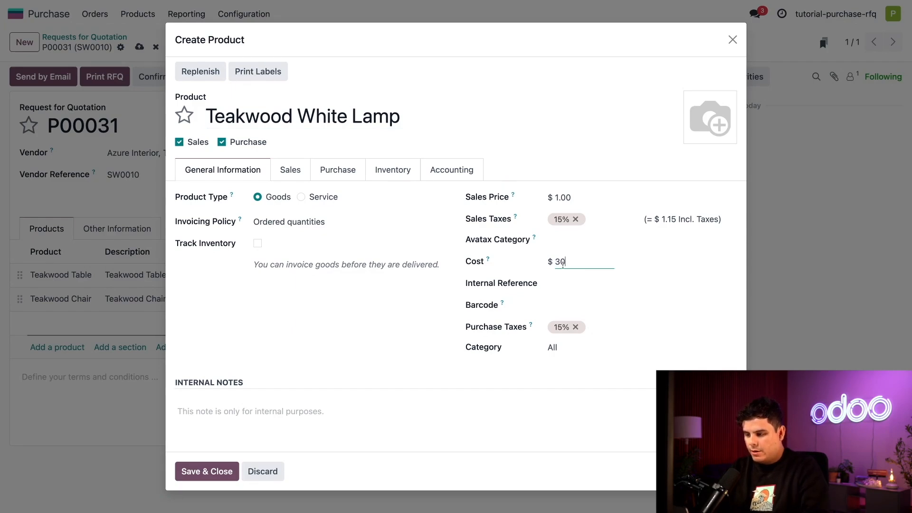
click(655, 259)
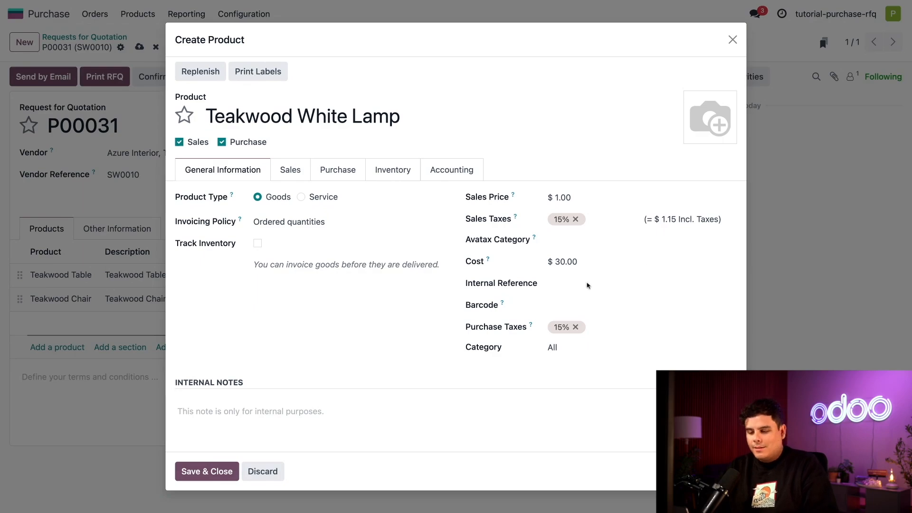
Save the Teakwood White Lamp product and add the note "USE CODE: TEAK4LYFE" below the product lines.
click(224, 472)
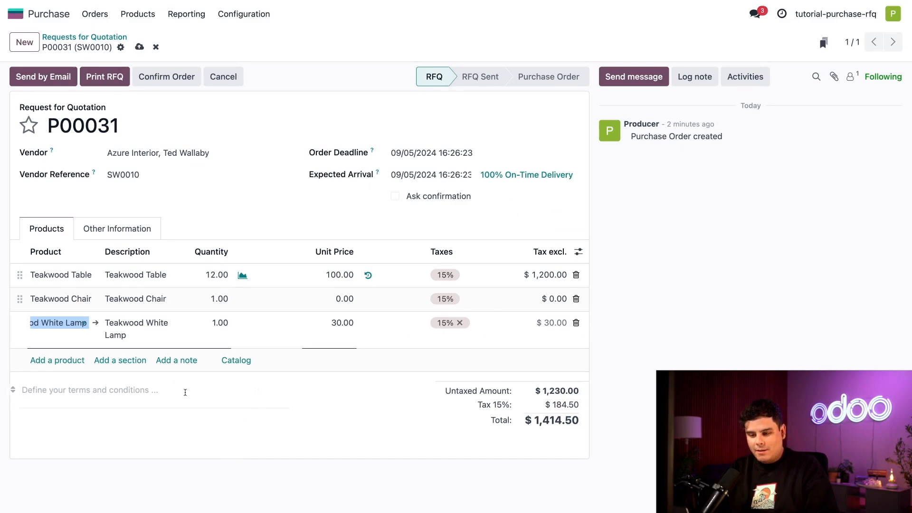
click(176, 361)
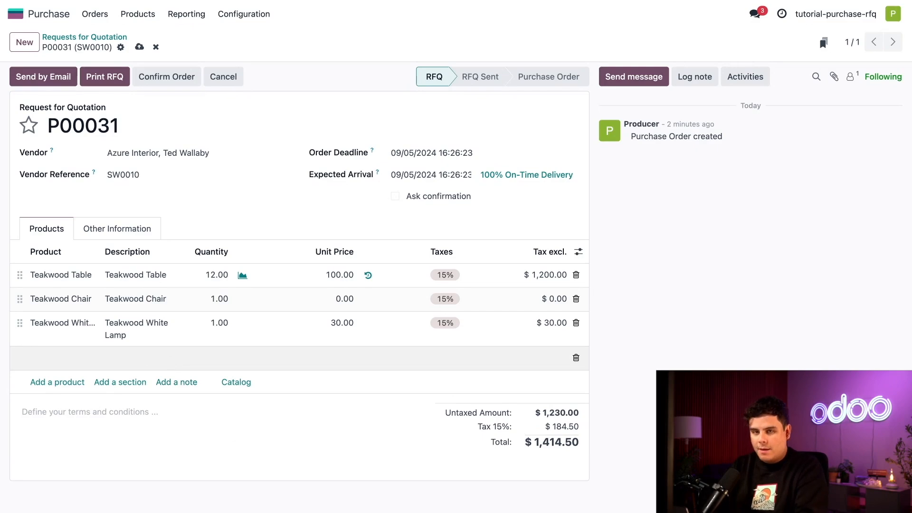
text(USE CODE:)
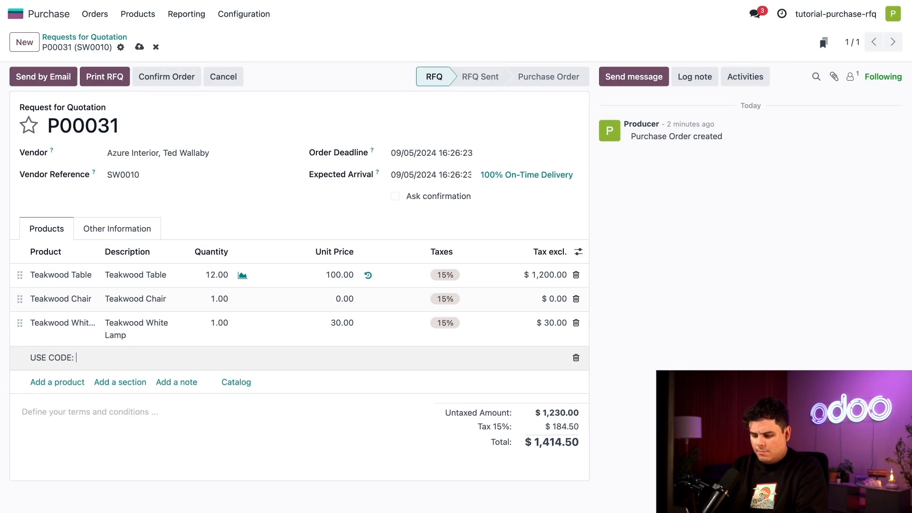
text( TEAK4LYFE)
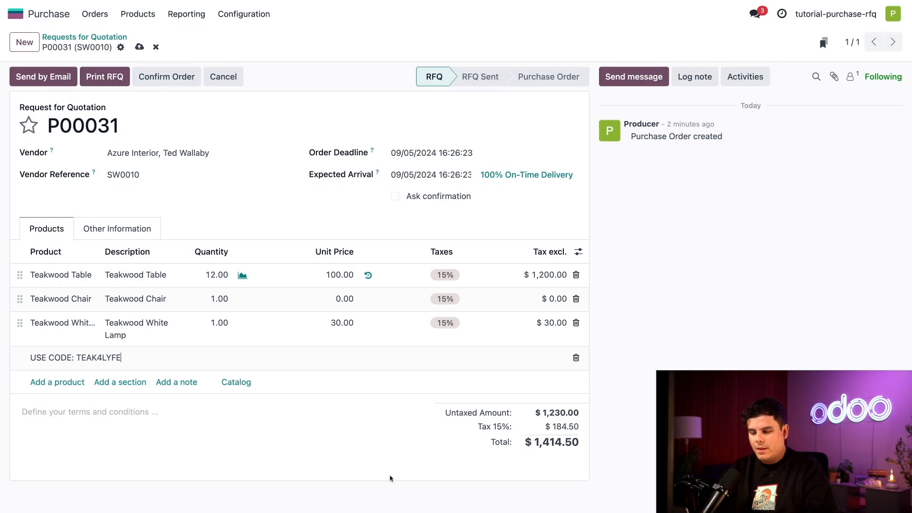
click(351, 450)
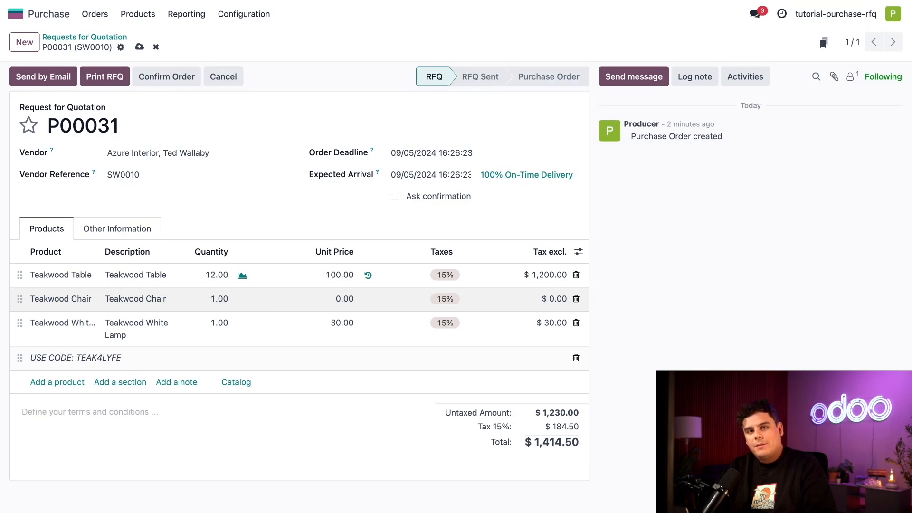
Set the Teakwood Chair line's quantity to 36 and its unit price to 50.
click(220, 299)
text(36)
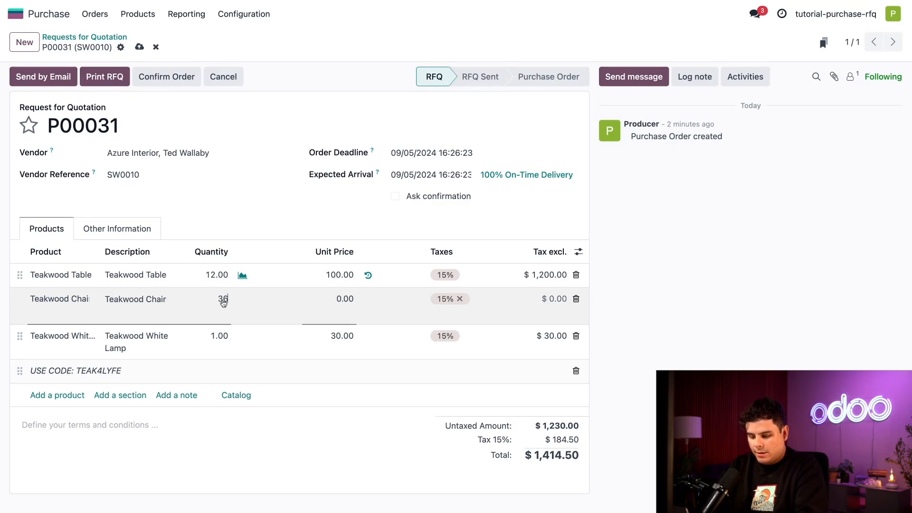
click(318, 433)
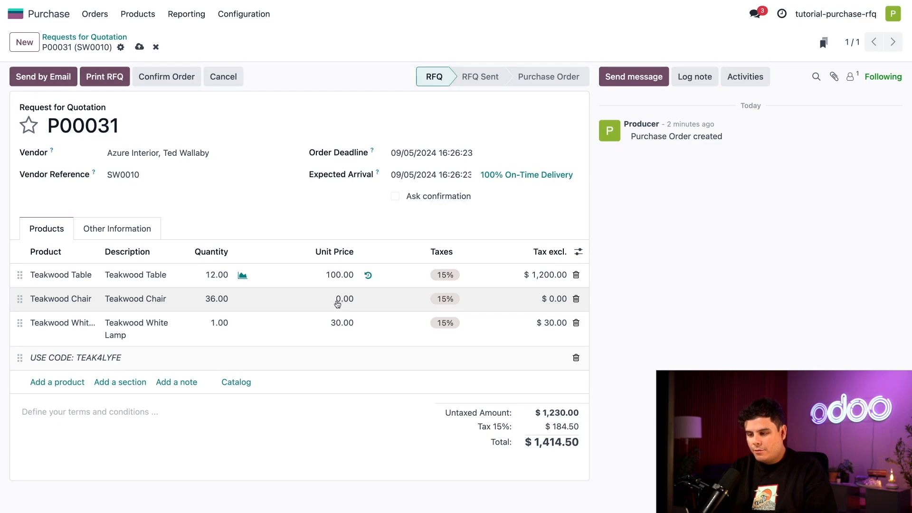
click(337, 304)
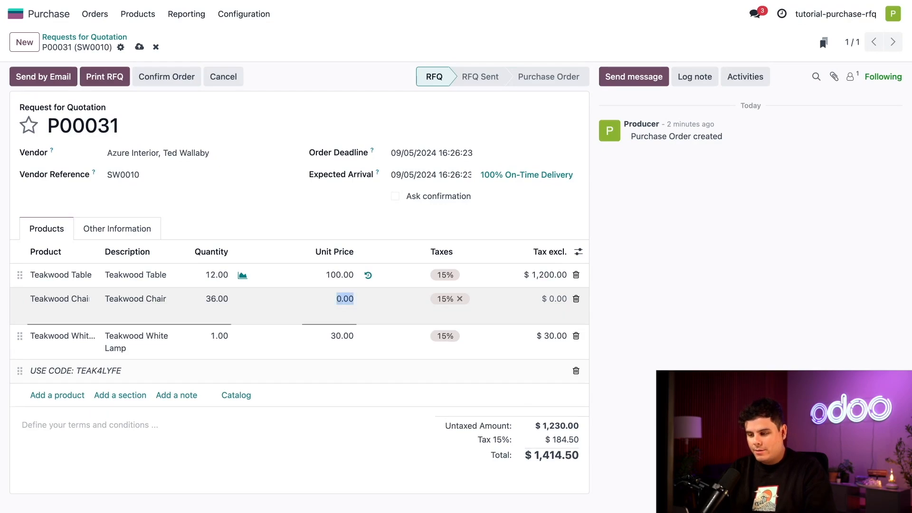
text(50)
click(375, 435)
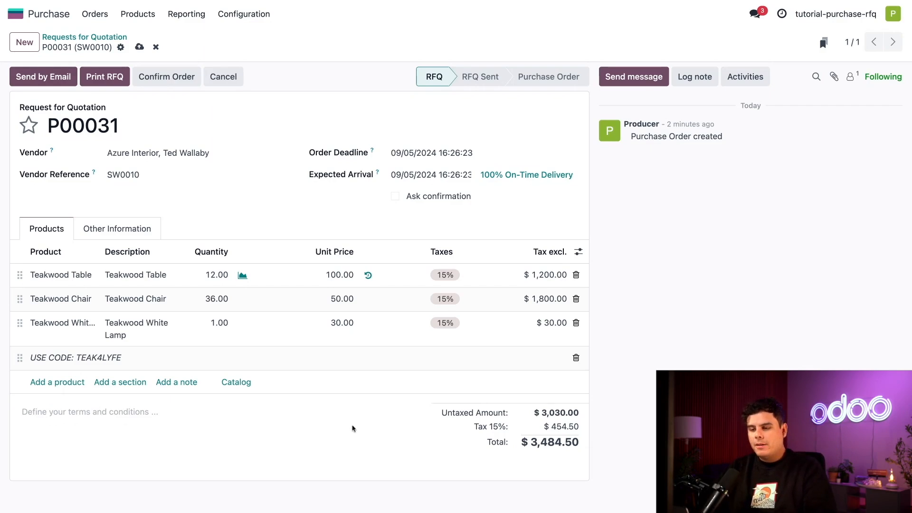
Review the drafted vendor e-mail, close it without sending, and print the request for quotation.
click(50, 83)
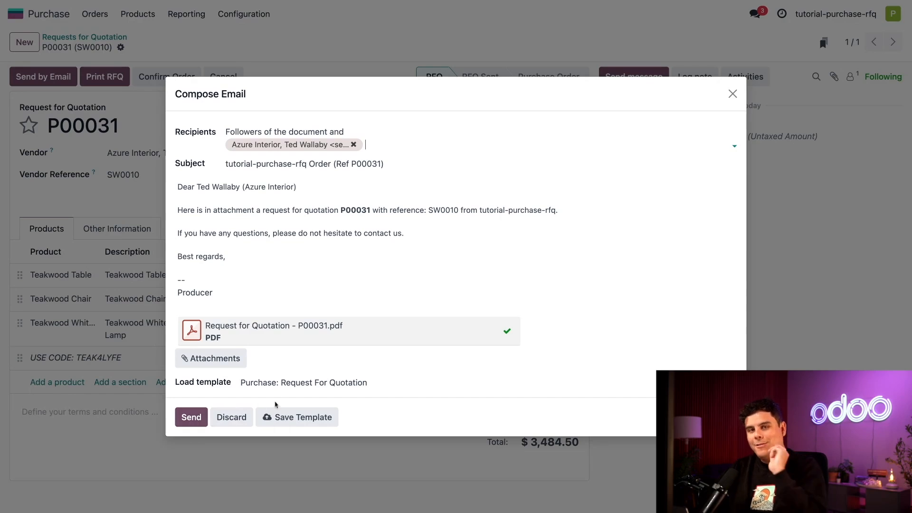
click(732, 94)
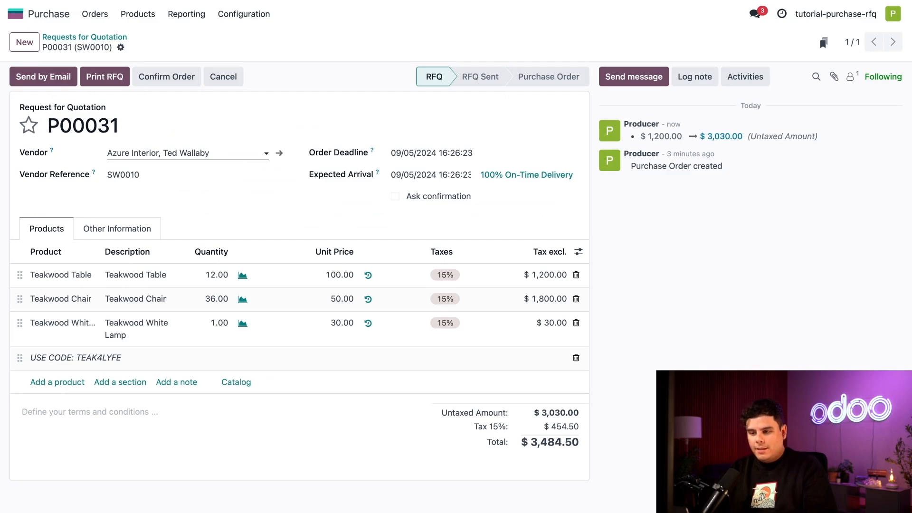
click(115, 80)
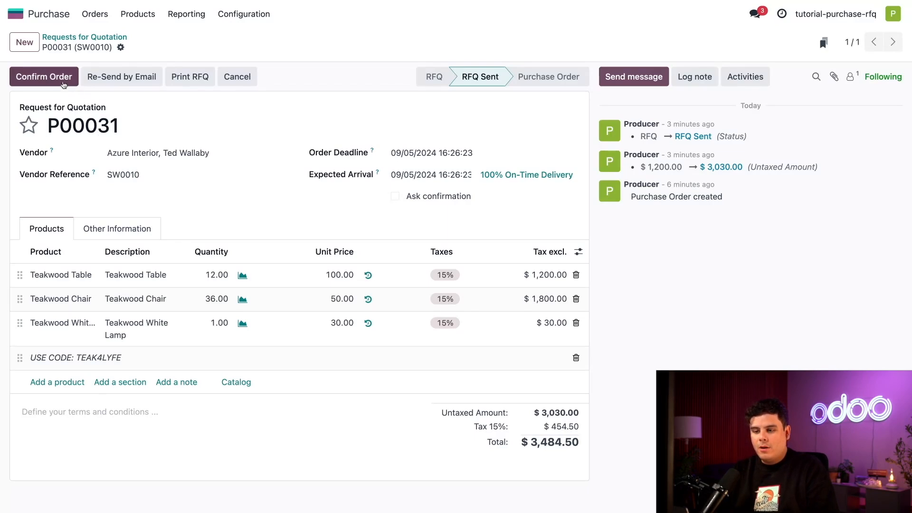
Confirm the request for quotation as a purchase order and validate the receipt of all its products.
click(62, 79)
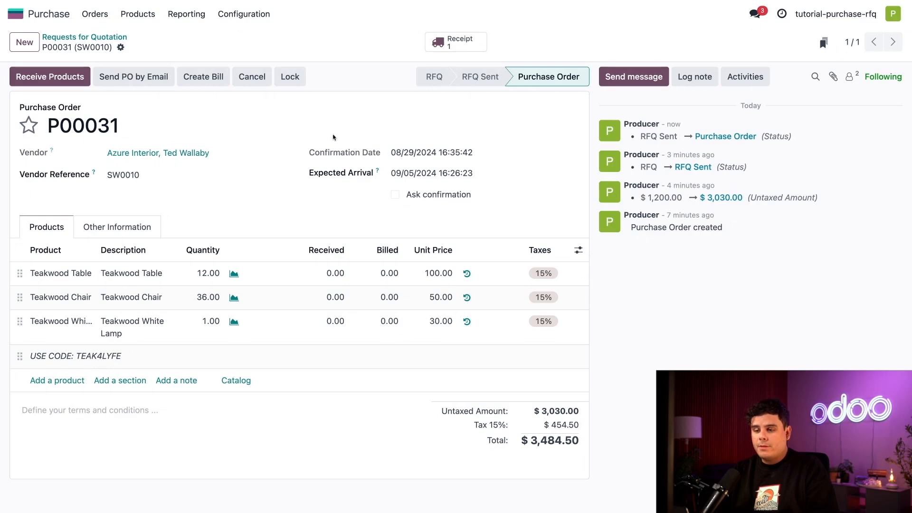
click(70, 78)
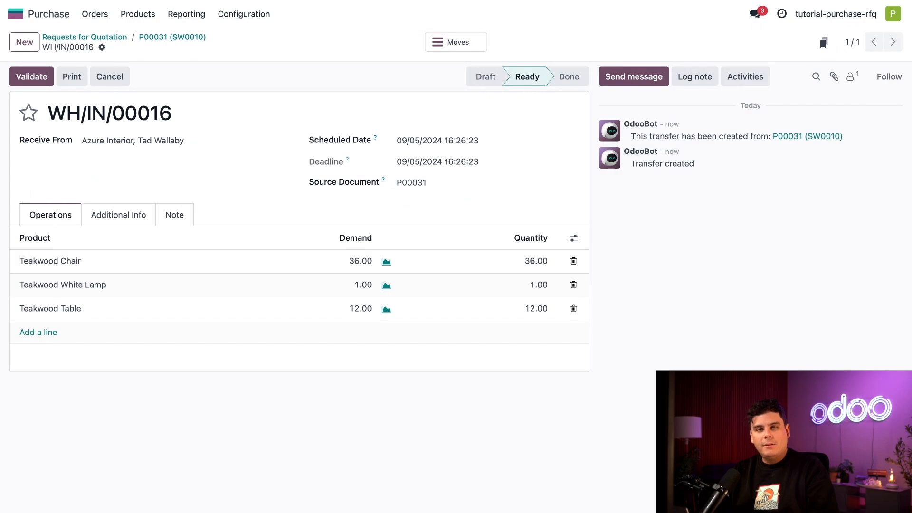
click(30, 76)
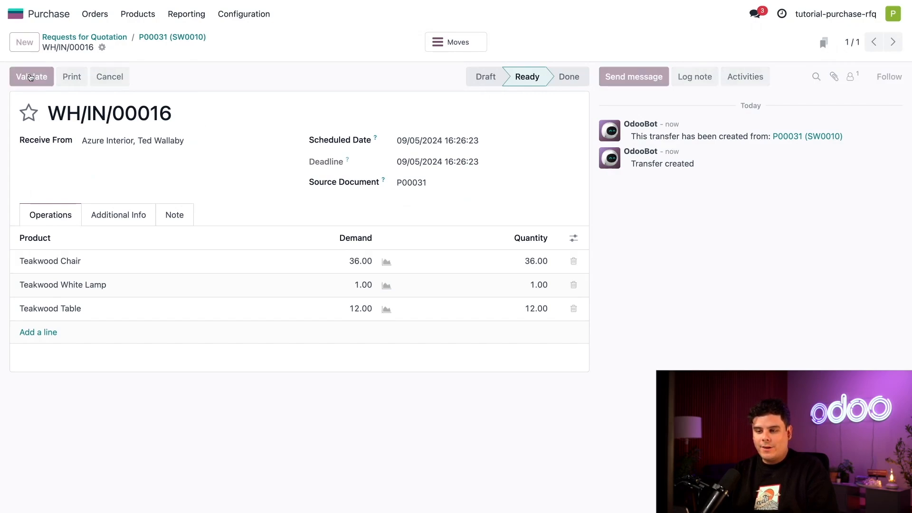